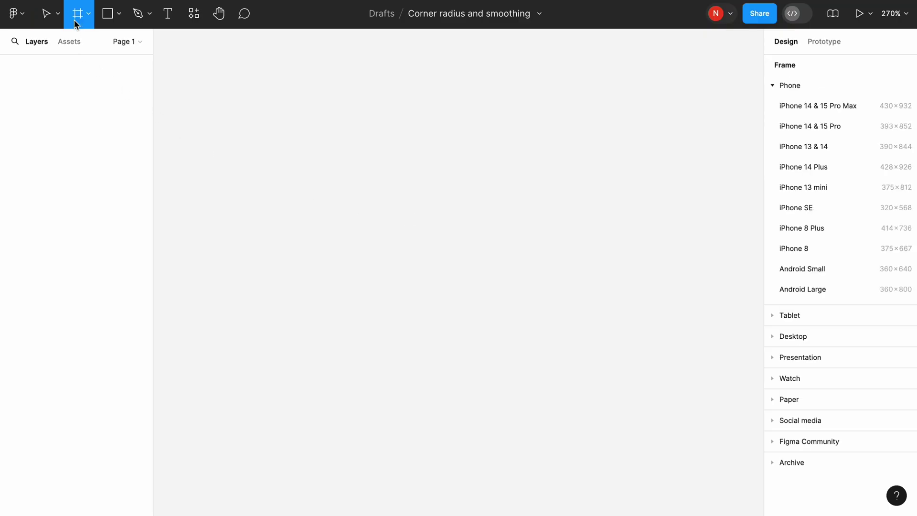
- Draw Frame 1 at 168×152, fill it bright blue 3F52FF, and reselect it
{"action": "left_click_drag", "start_coordinate": [373, 169], "coordinate": [662, 430]}
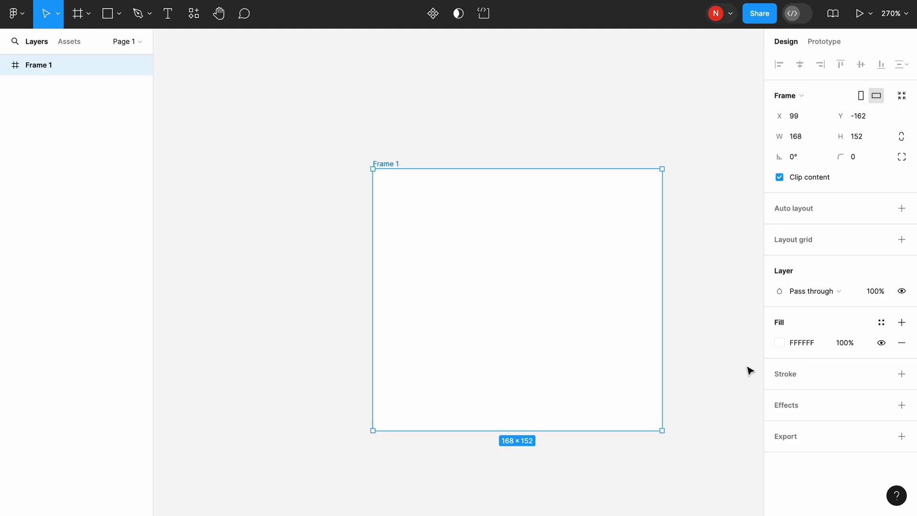
{"action": "left_click", "coordinate": [779, 343]}
{"action": "left_click", "coordinate": [713, 355]}
{"action": "left_click", "coordinate": [723, 201]}
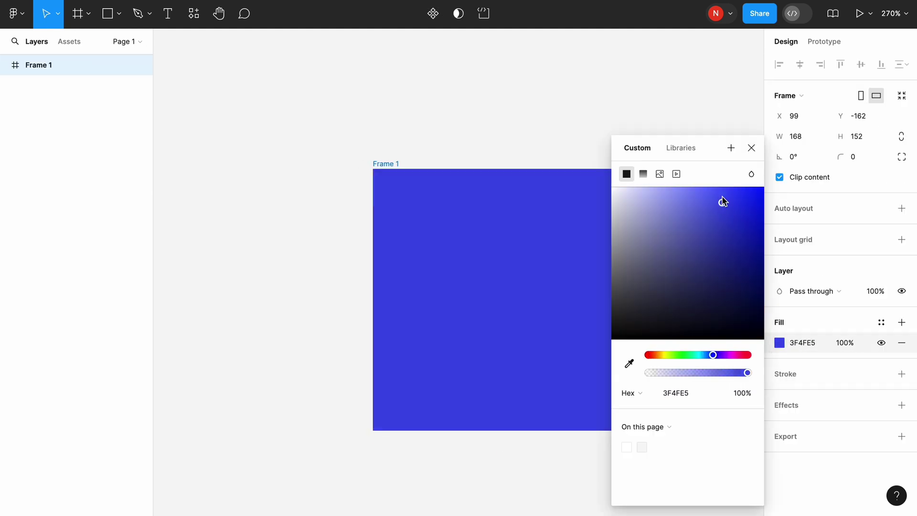
{"action": "left_click_drag", "start_coordinate": [723, 201], "coordinate": [726, 162]}
{"action": "left_click", "coordinate": [642, 125]}
{"action": "left_click", "coordinate": [390, 165]}
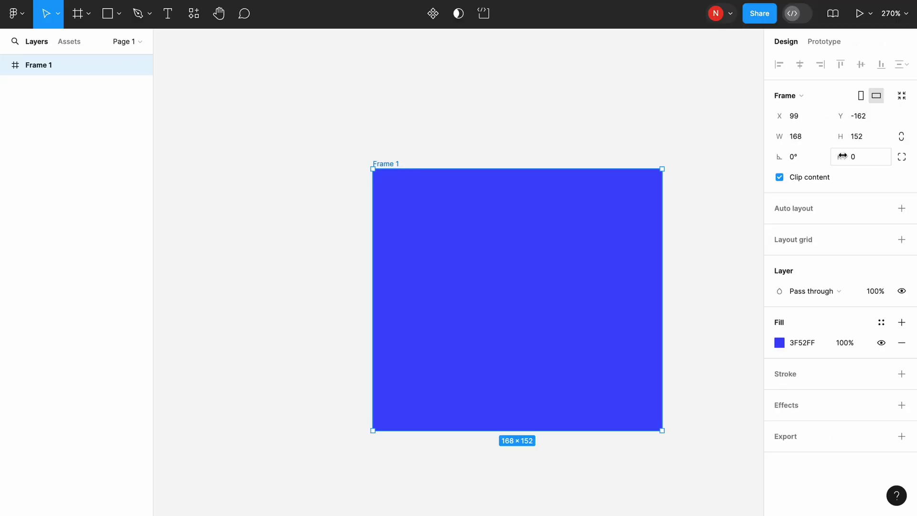
- Scrub Frame 1's corner radius up to 14 so all four corners are rounded
{"action": "left_click_drag", "start_coordinate": [790, 206], "coordinate": [825, 201]}
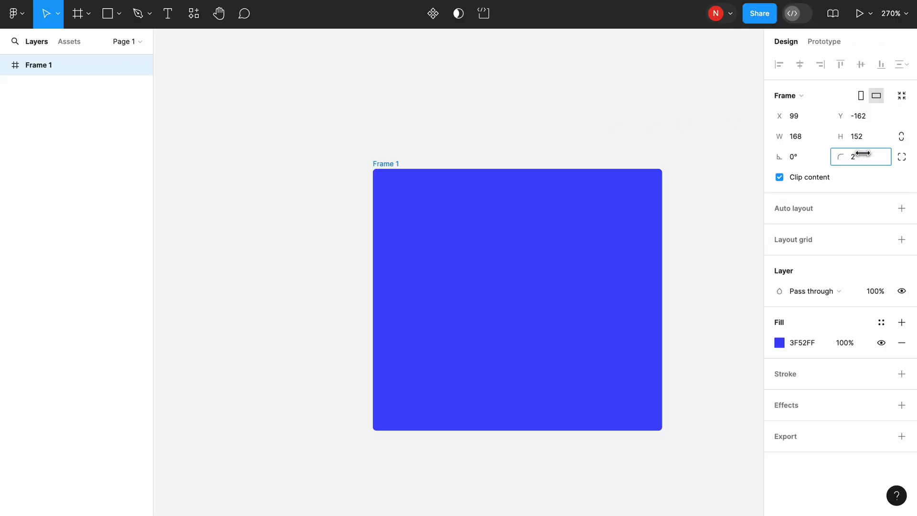
{"action": "left_click_drag", "start_coordinate": [862, 153], "coordinate": [99, 167]}
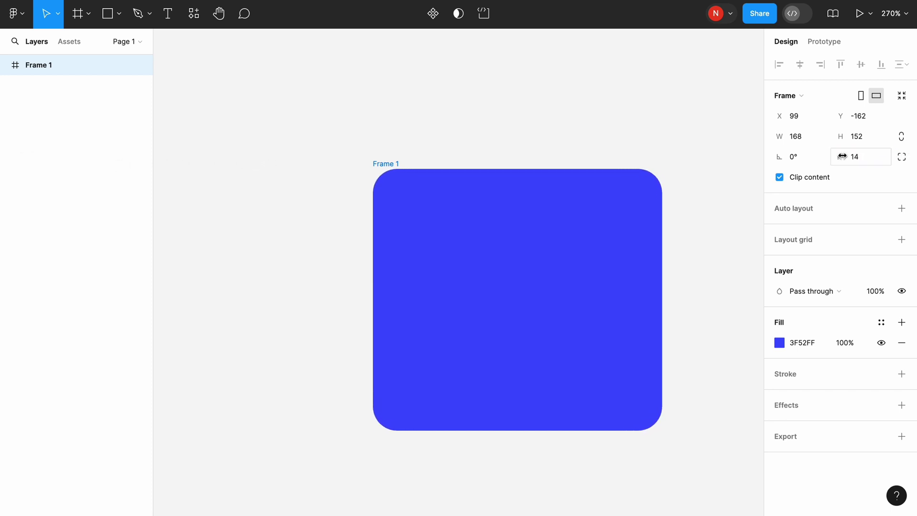
- Switch to independent corners and set the top-left and bottom-right radii to 0
{"action": "left_click", "coordinate": [903, 159]}
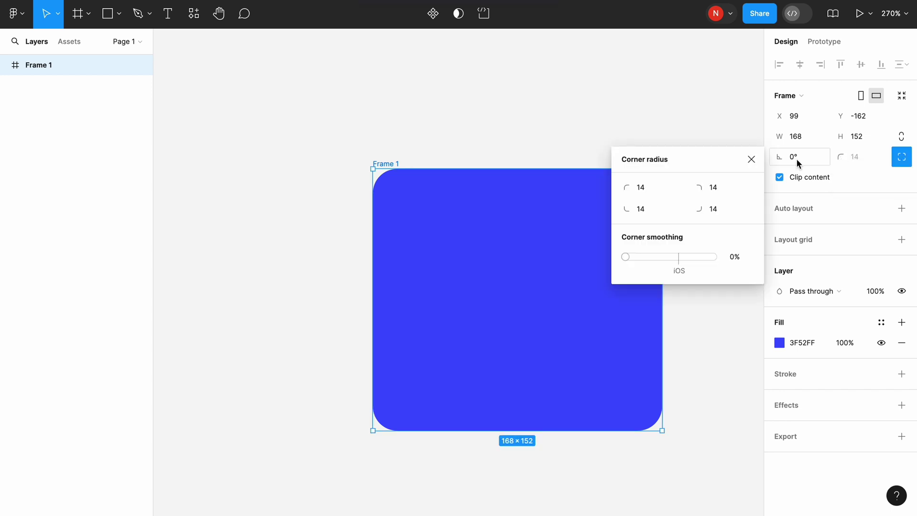
{"action": "left_click", "coordinate": [651, 189]}
{"action": "type", "text": "0"}
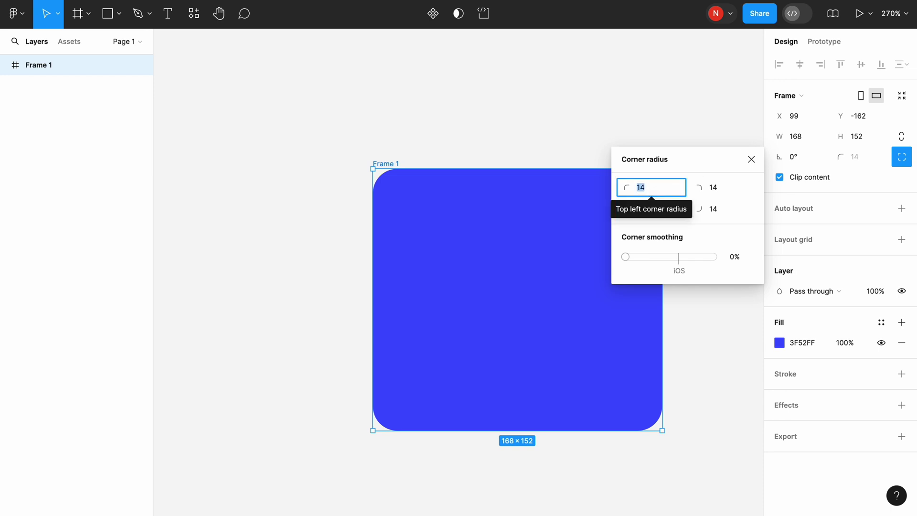
{"action": "key", "text": "Return"}
{"action": "left_click", "coordinate": [716, 214]}
{"action": "double_click", "coordinate": [716, 213]}
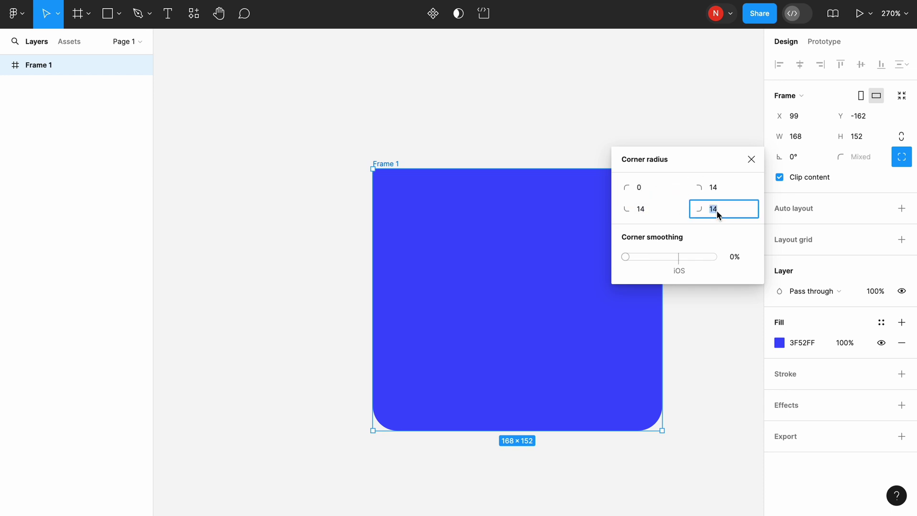
{"action": "type", "text": "0"}
{"action": "key", "text": "Return"}
{"action": "left_click", "coordinate": [597, 112]}
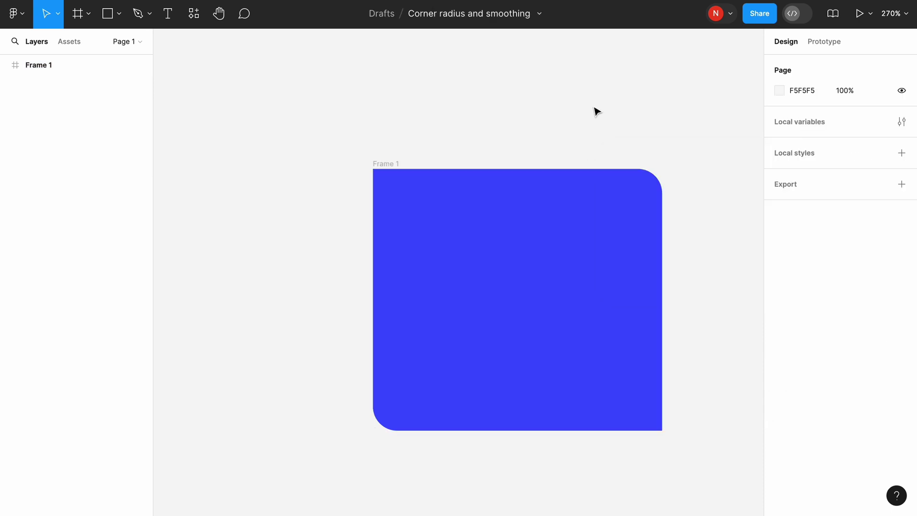
{"action": "left_click", "coordinate": [388, 165]}
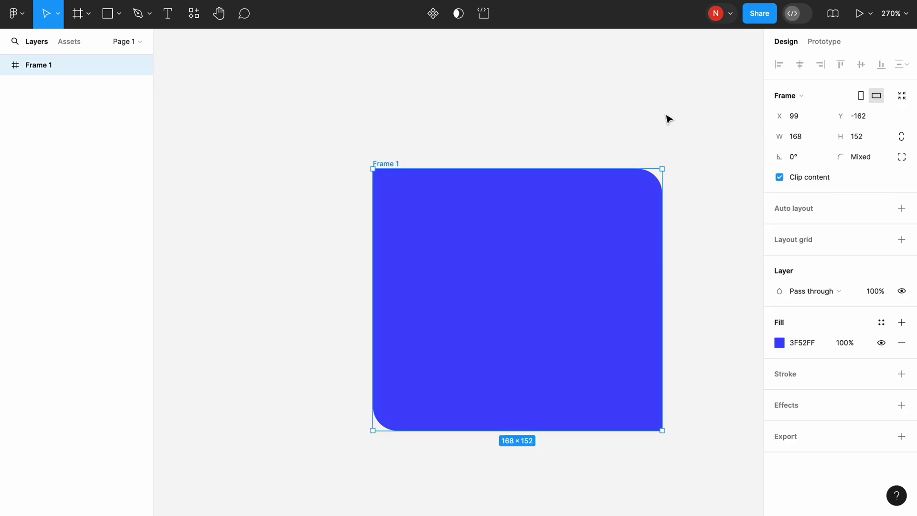
- Delete Frame 1 from the canvas
{"action": "left_click", "coordinate": [652, 127]}
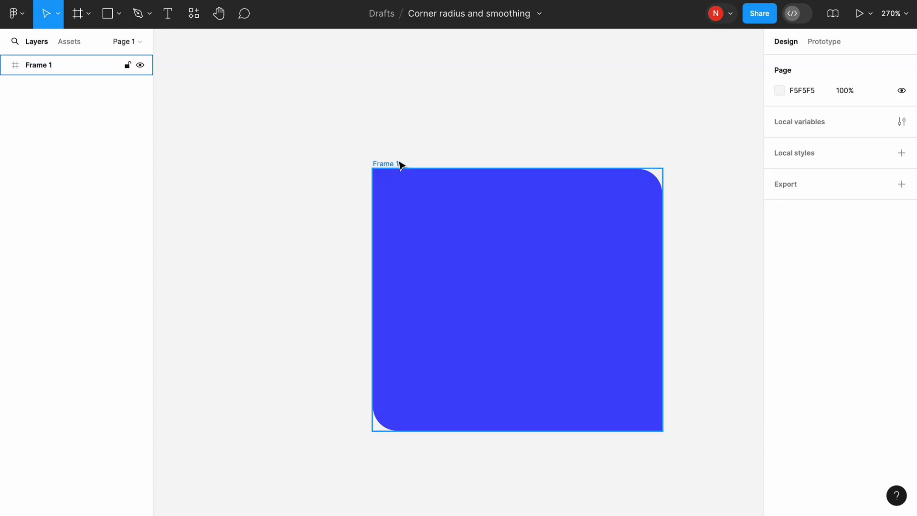
{"action": "left_click", "coordinate": [399, 163]}
{"action": "key", "text": "Delete"}
{"action": "left_click", "coordinate": [109, 22]}
- Draw a 165×142 rectangle and give it a blue 3E3AFF fill
{"action": "mouse_move", "coordinate": [392, 156]}
{"action": "left_mouse_down"}
{"action": "mouse_move", "coordinate": [698, 407]}
{"action": "mouse_move", "coordinate": [676, 401]}
{"action": "left_mouse_up"}
{"action": "left_click", "coordinate": [781, 243]}
{"action": "left_click", "coordinate": [715, 355]}
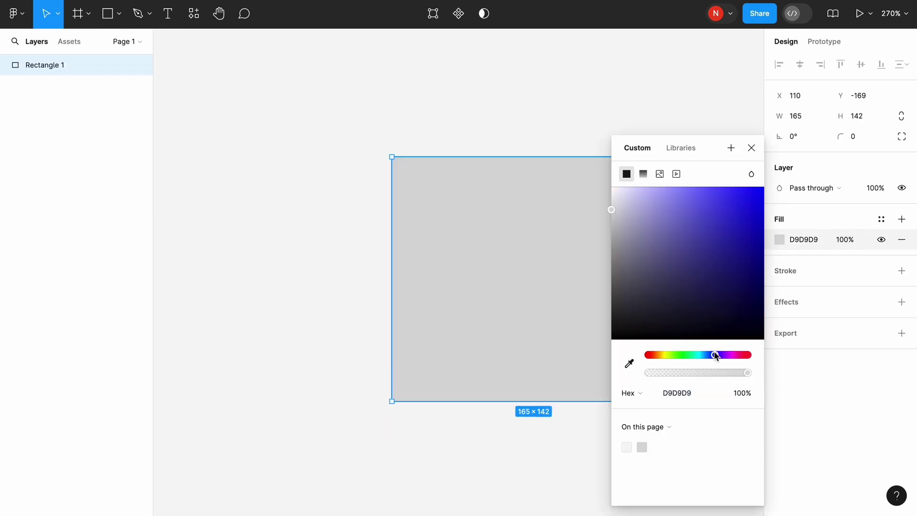
{"action": "left_click_drag", "start_coordinate": [720, 305], "coordinate": [729, 166]}
{"action": "left_click", "coordinate": [688, 92]}
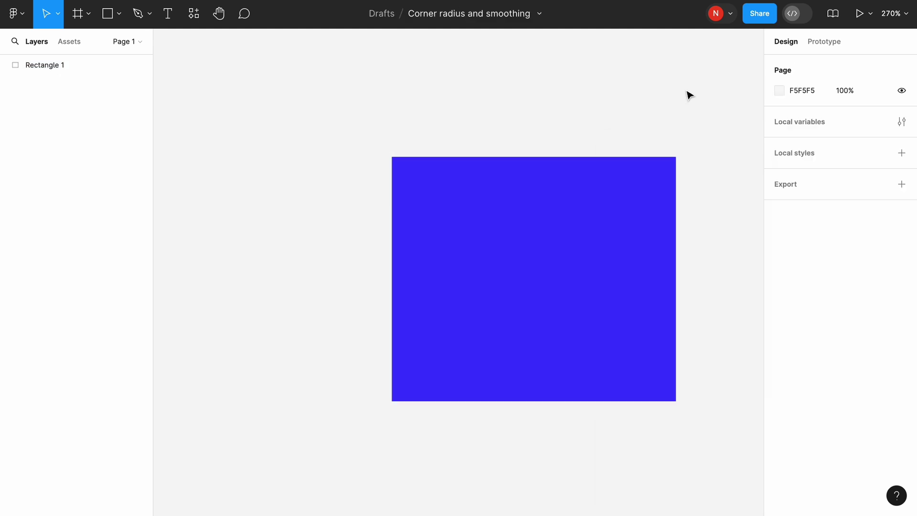
{"action": "left_click", "coordinate": [451, 177]}
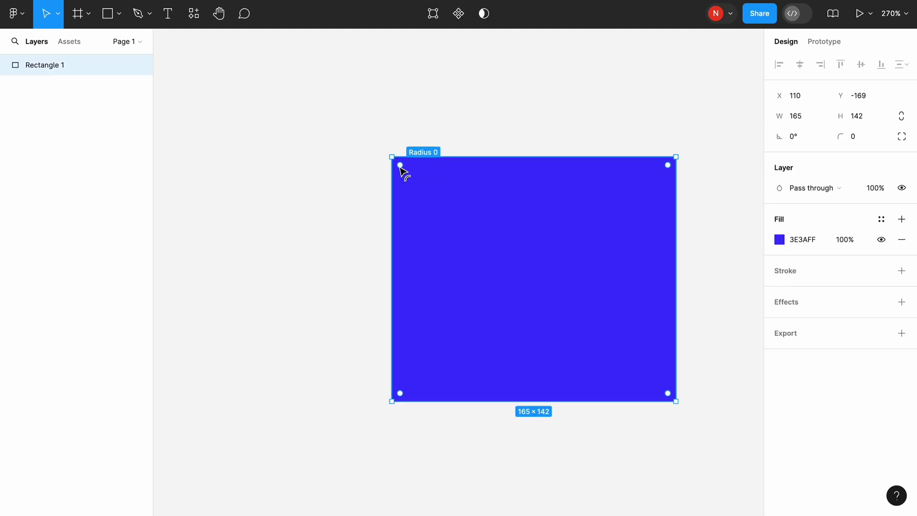
- Drag a corner handle inward to round all of Rectangle 1's corners to 12
{"action": "mouse_move", "coordinate": [401, 168]}
{"action": "left_mouse_down"}
{"action": "mouse_move", "coordinate": [474, 215]}
{"action": "mouse_move", "coordinate": [409, 175]}
{"action": "left_mouse_up"}
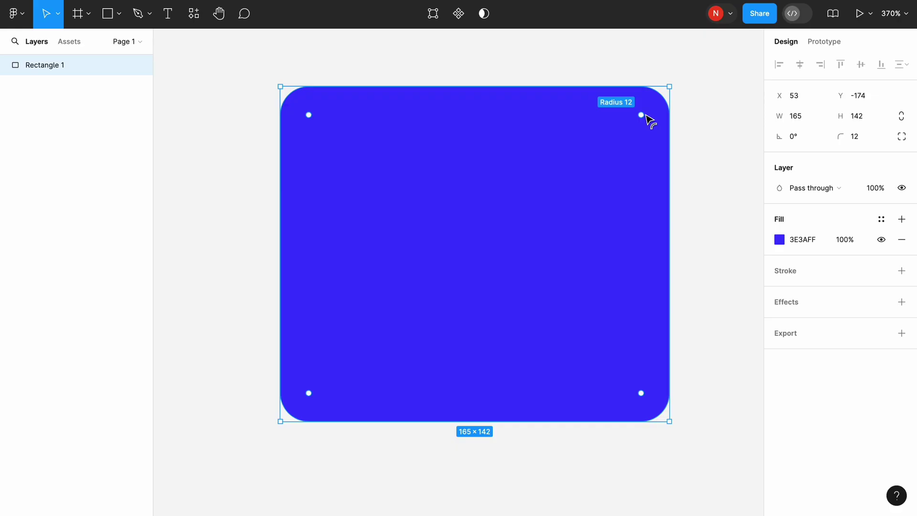
- Open the per-corner settings and set corner smoothing to the iOS level, 60%
{"action": "left_click", "coordinate": [902, 137]}
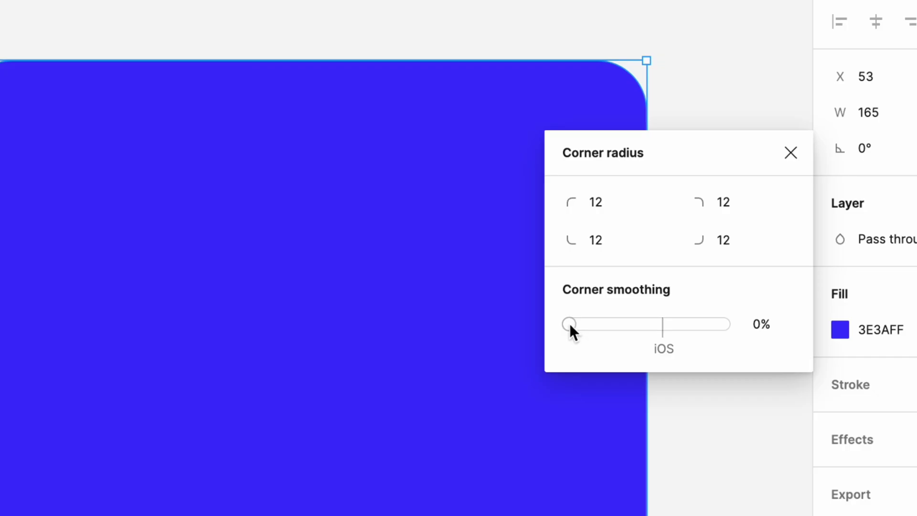
{"action": "left_click_drag", "start_coordinate": [571, 323], "coordinate": [752, 314]}
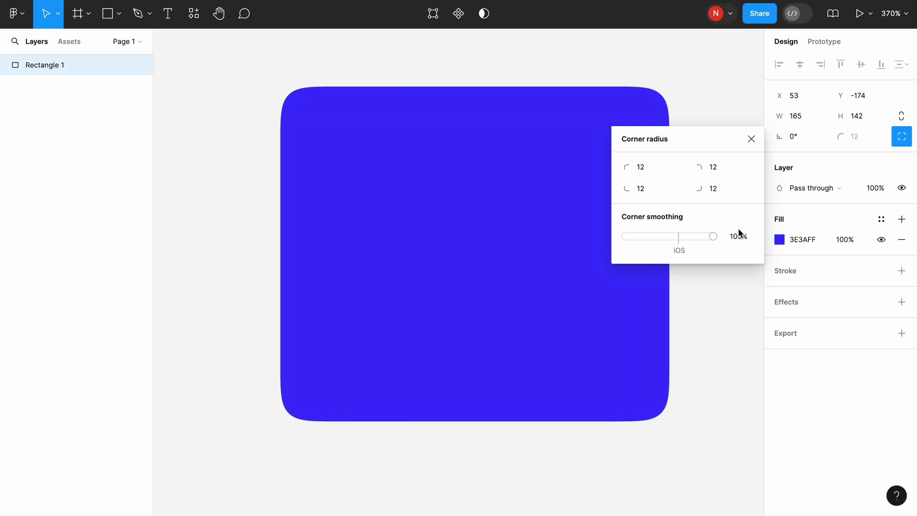
{"action": "left_click_drag", "start_coordinate": [715, 236], "coordinate": [678, 239]}
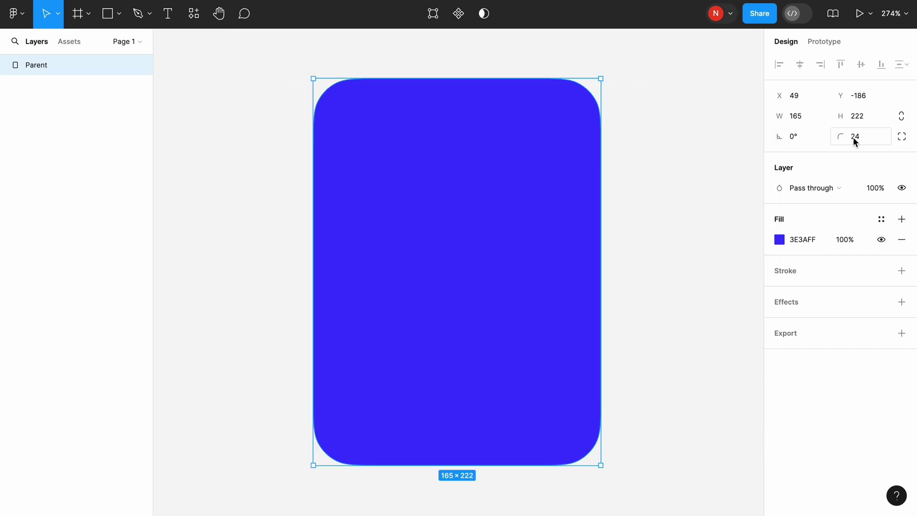
- Duplicate Parent with Ctrl+D and place the copy beside the original
{"action": "key", "text": "ctrl+d"}
{"action": "left_click_drag", "start_coordinate": [492, 219], "coordinate": [646, 257]}
{"action": "scroll", "coordinate": [537, 239], "scroll_direction": "right", "scroll_amount": 5}
{"action": "scroll", "coordinate": [536, 240], "scroll_direction": "down", "scroll_amount": 2}
{"action": "left_click_drag", "start_coordinate": [536, 239], "coordinate": [651, 231]}
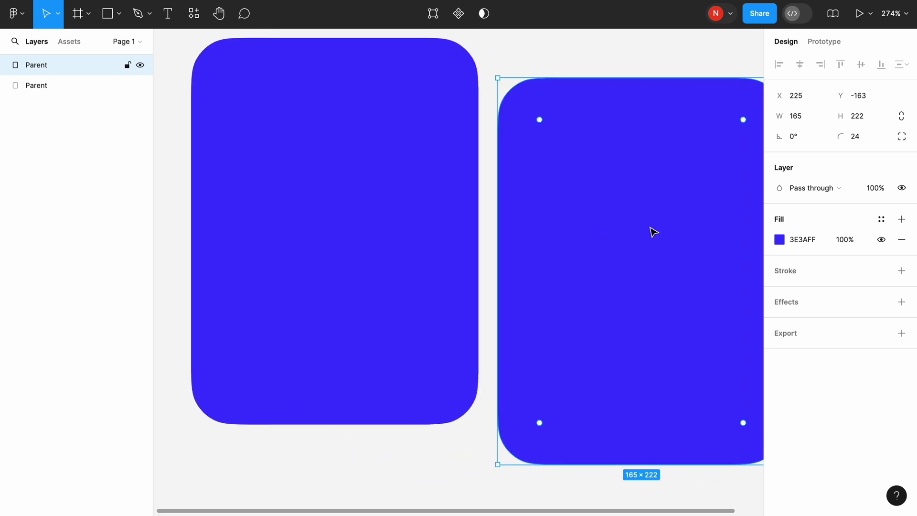
- Rename the copy to 'Child' and fill it orange FF753A
{"action": "double_click", "coordinate": [59, 69]}
{"action": "type", "text": "Child"}
{"action": "key", "text": "Return"}
{"action": "left_click", "coordinate": [782, 237]}
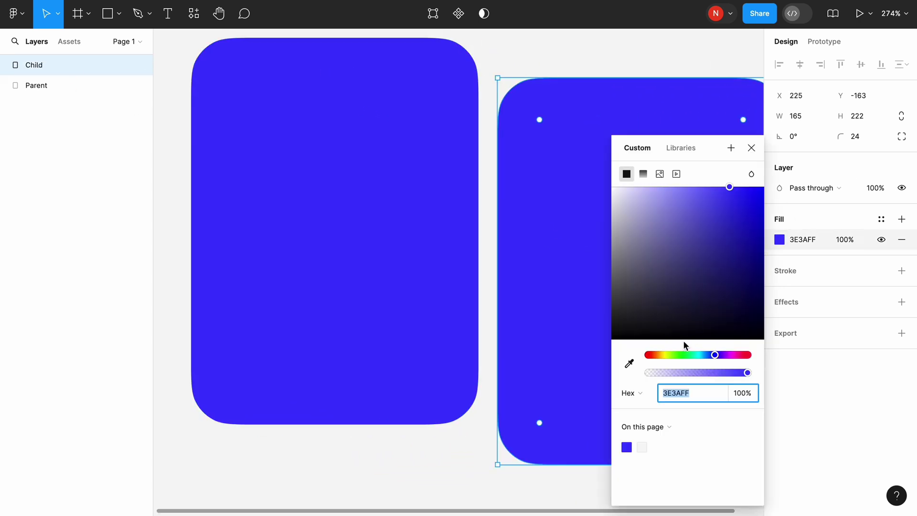
{"action": "left_click", "coordinate": [675, 354]}
{"action": "left_click_drag", "start_coordinate": [676, 354], "coordinate": [653, 354]}
- Move the orange Child over Parent and shrink it to about 150×202, centred
{"action": "left_click_drag", "start_coordinate": [545, 178], "coordinate": [290, 169]}
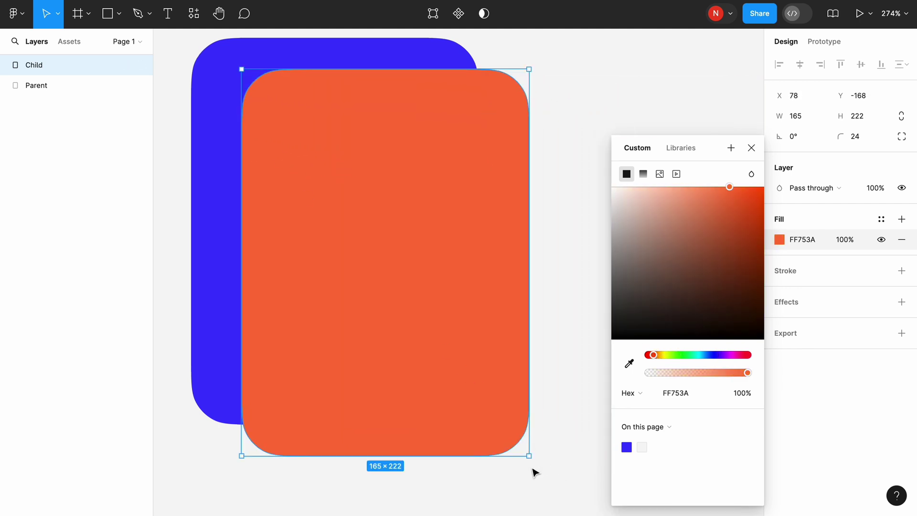
{"action": "left_click_drag", "start_coordinate": [530, 457], "coordinate": [446, 387]}
{"action": "left_click_drag", "start_coordinate": [385, 312], "coordinate": [354, 290]}
{"action": "left_click_drag", "start_coordinate": [408, 363], "coordinate": [464, 401]}
{"action": "mouse_move", "coordinate": [373, 265]}
{"action": "left_mouse_down"}
{"action": "mouse_move", "coordinate": [366, 254]}
{"action": "mouse_move", "coordinate": [369, 262]}
{"action": "left_mouse_up"}
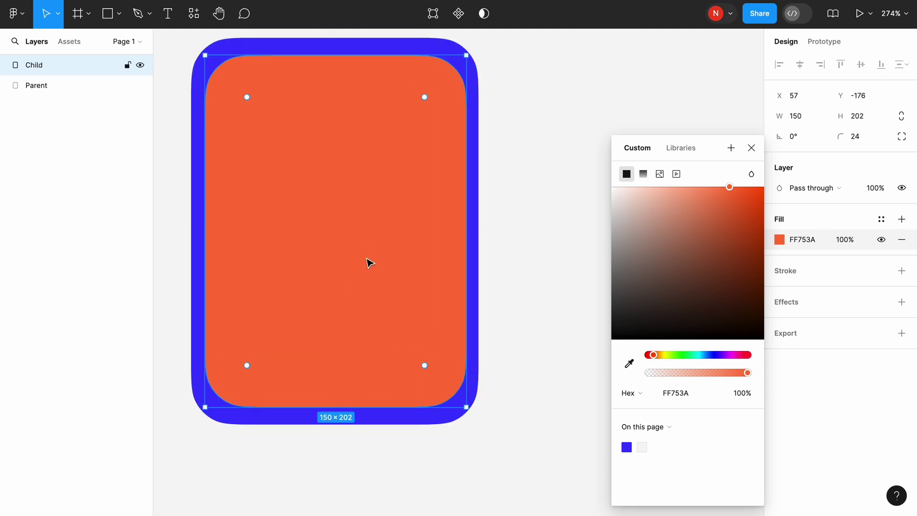
- Adjust Child's height to 206 and recentre it inside Parent
{"action": "scroll", "coordinate": [329, 191], "scroll_direction": "left", "scroll_amount": 3}
{"action": "scroll", "coordinate": [330, 191], "scroll_direction": "up", "scroll_amount": 1}
{"action": "scroll", "coordinate": [289, 118], "scroll_direction": "up", "scroll_amount": 5}
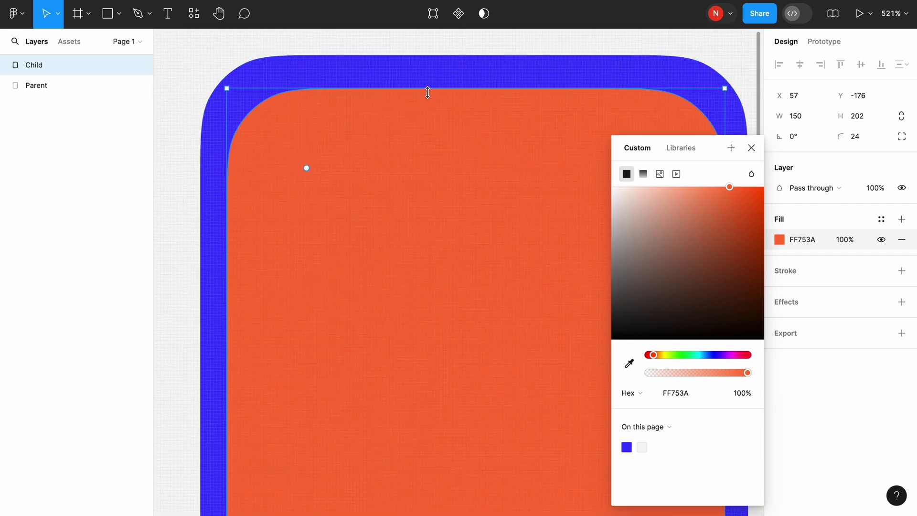
{"action": "left_click_drag", "start_coordinate": [428, 90], "coordinate": [430, 78]}
{"action": "scroll", "coordinate": [307, 156], "scroll_direction": "down", "scroll_amount": 5}
{"action": "left_click_drag", "start_coordinate": [378, 151], "coordinate": [382, 173]}
{"action": "left_click_drag", "start_coordinate": [454, 83], "coordinate": [454, 80]}
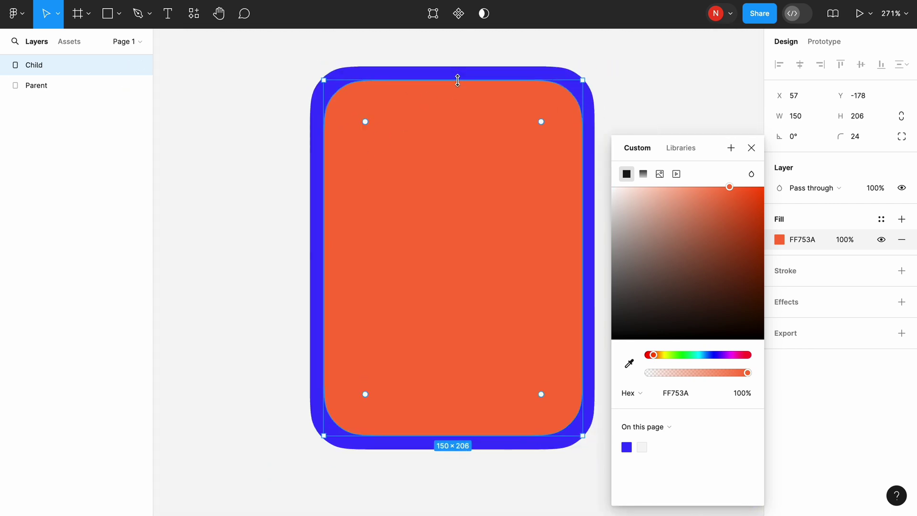
{"action": "left_click_drag", "start_coordinate": [461, 171], "coordinate": [460, 170]}
{"action": "left_click", "coordinate": [254, 201]}
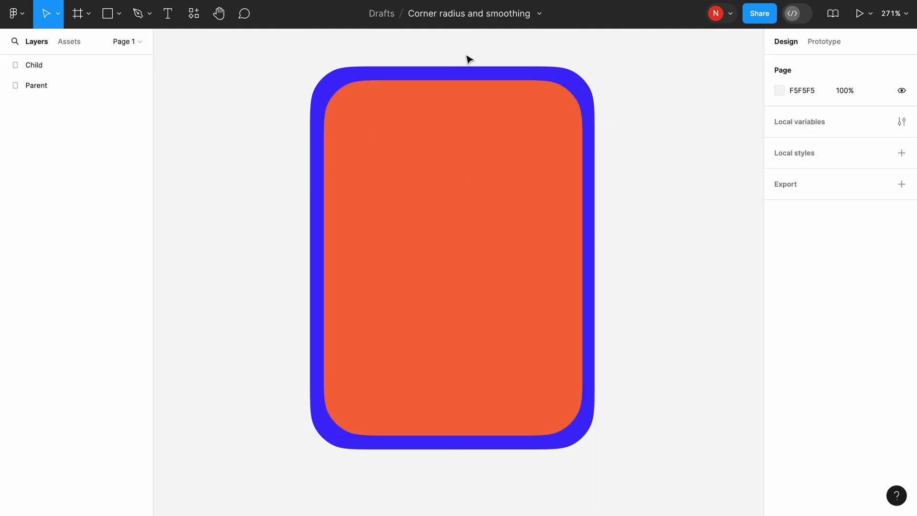
{"action": "scroll", "coordinate": [443, 68], "scroll_direction": "up", "scroll_amount": 4}
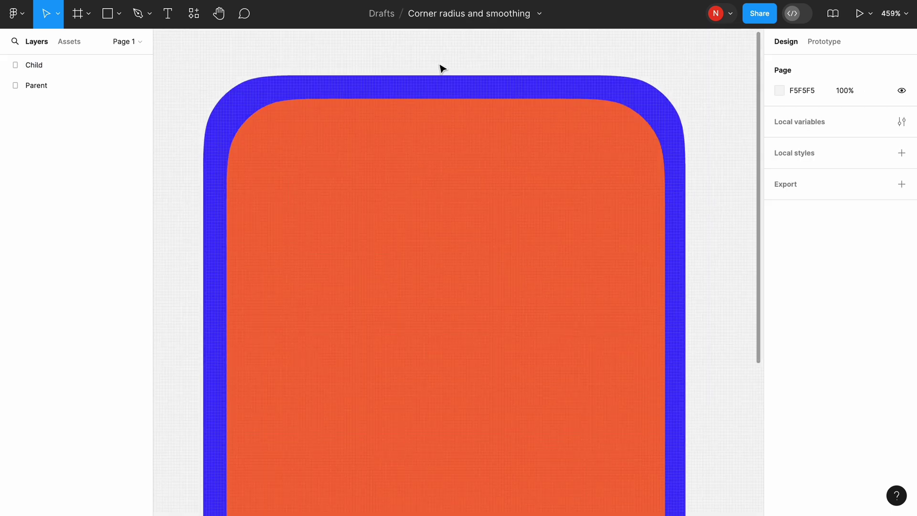
{"action": "left_click", "coordinate": [392, 136]}
{"action": "left_click", "coordinate": [382, 88]}
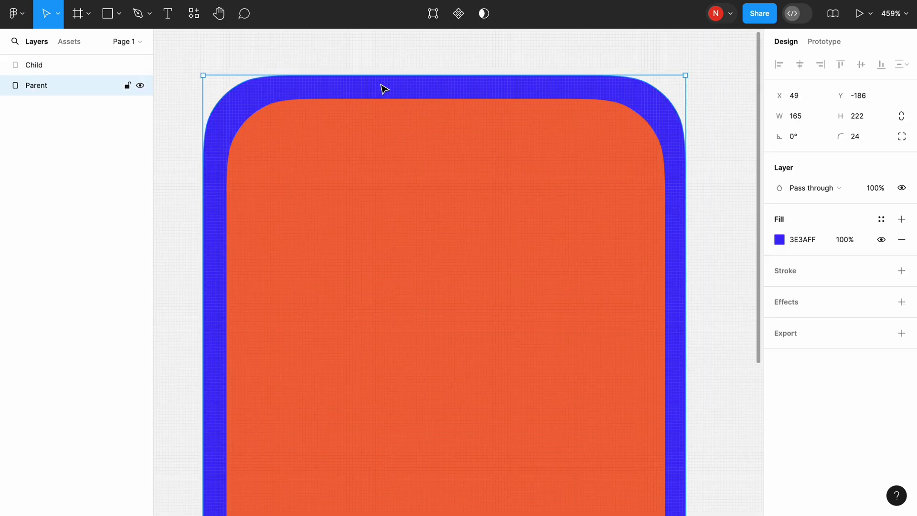
{"action": "left_click", "coordinate": [387, 142]}
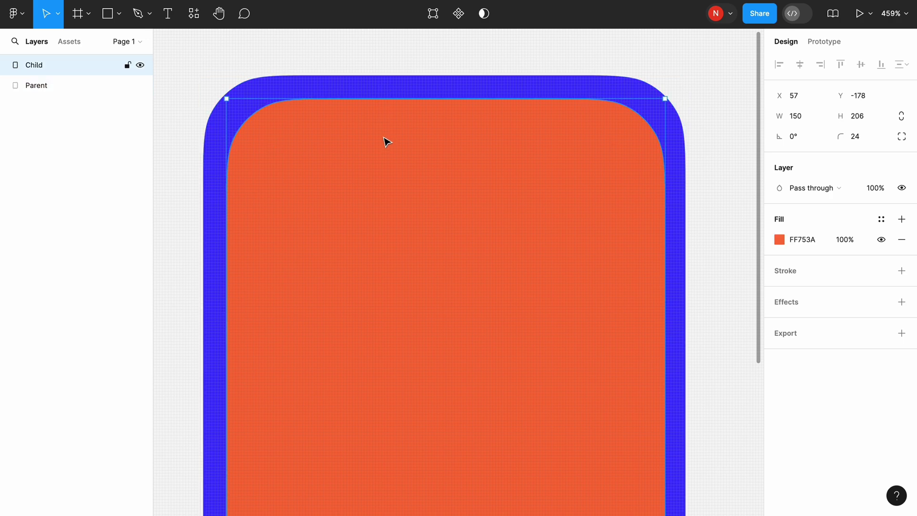
{"action": "left_click", "coordinate": [185, 119]}
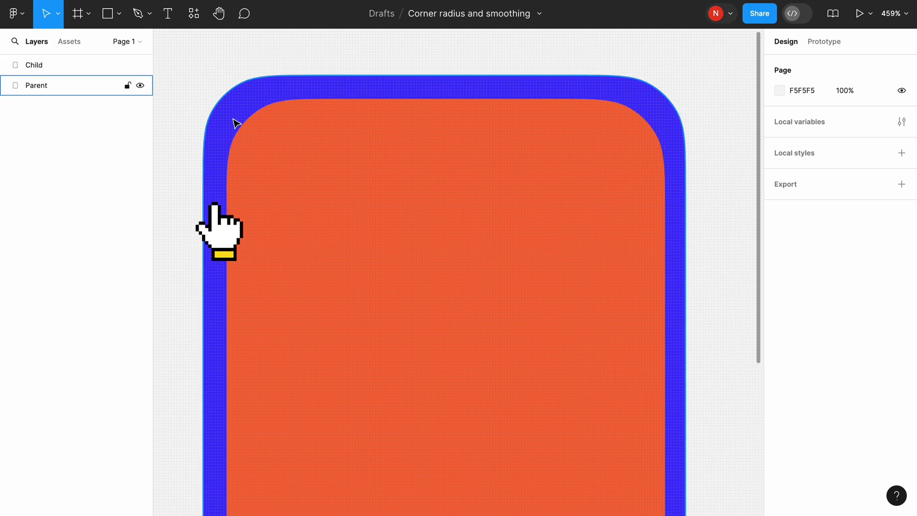
{"action": "left_click", "coordinate": [119, 14]}
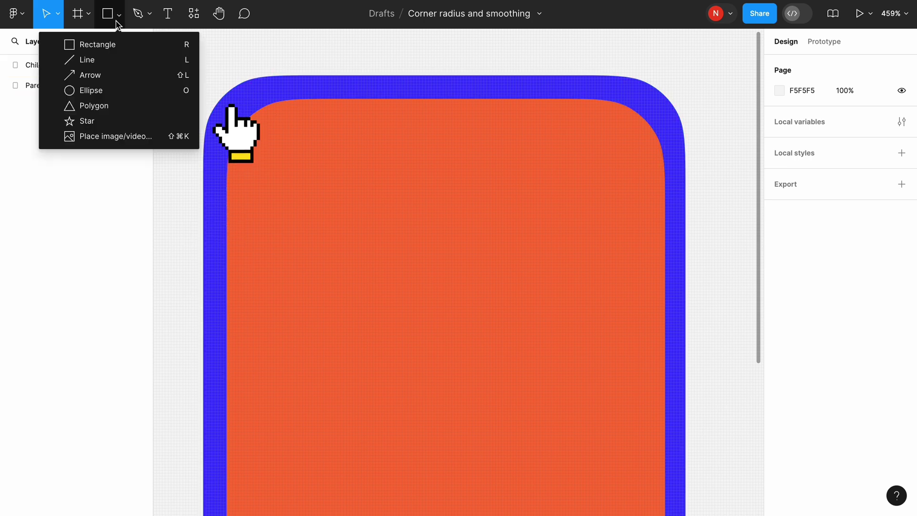
{"action": "left_click", "coordinate": [122, 93]}
{"action": "left_click_drag", "start_coordinate": [296, 75], "coordinate": [320, 98]}
{"action": "left_click", "coordinate": [780, 239]}
{"action": "left_click_drag", "start_coordinate": [614, 189], "coordinate": [592, 172]}
{"action": "left_click", "coordinate": [346, 78]}
{"action": "left_click", "coordinate": [310, 94]}
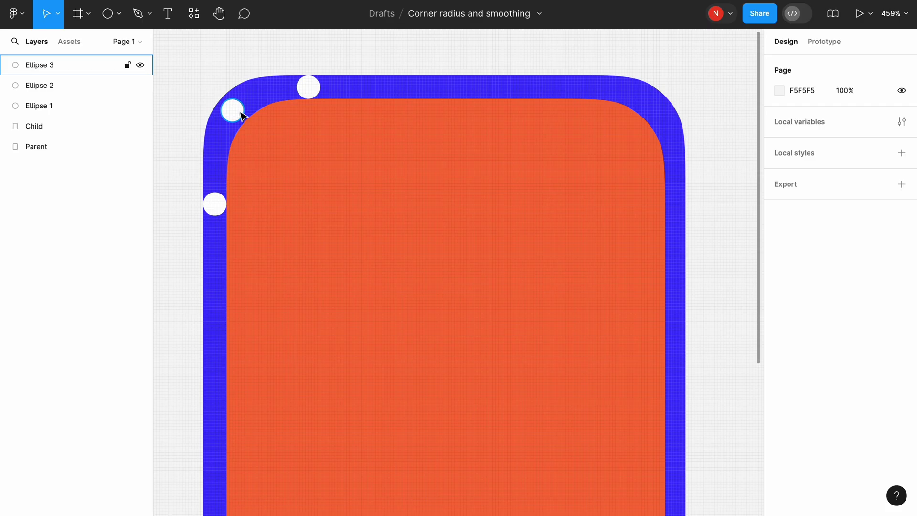
{"action": "left_click", "coordinate": [197, 103]}
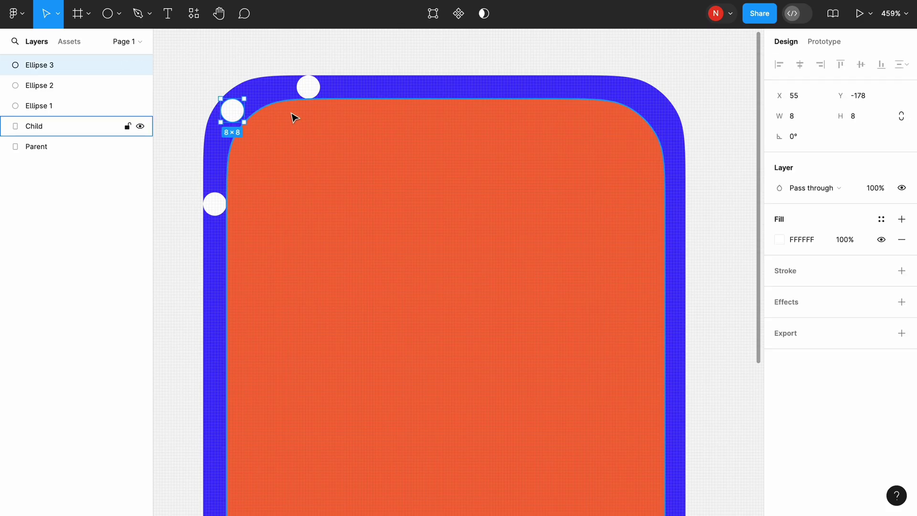
{"action": "key", "text": "Delete"}
{"action": "left_click", "coordinate": [308, 86]}
{"action": "key", "text": "Delete"}
{"action": "left_click", "coordinate": [215, 204]}
{"action": "key", "text": "Delete"}
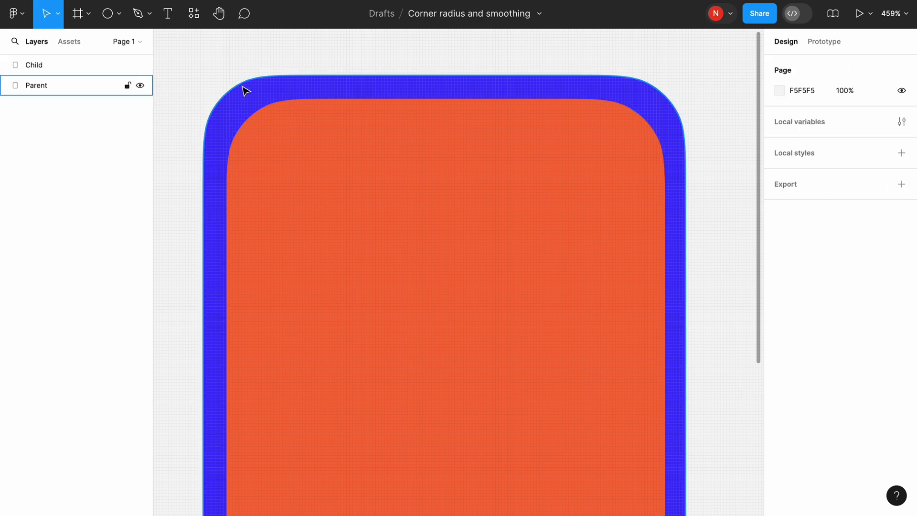
- Add a black inside stroke to Parent and thicken it to weight 11
{"action": "left_click", "coordinate": [248, 98]}
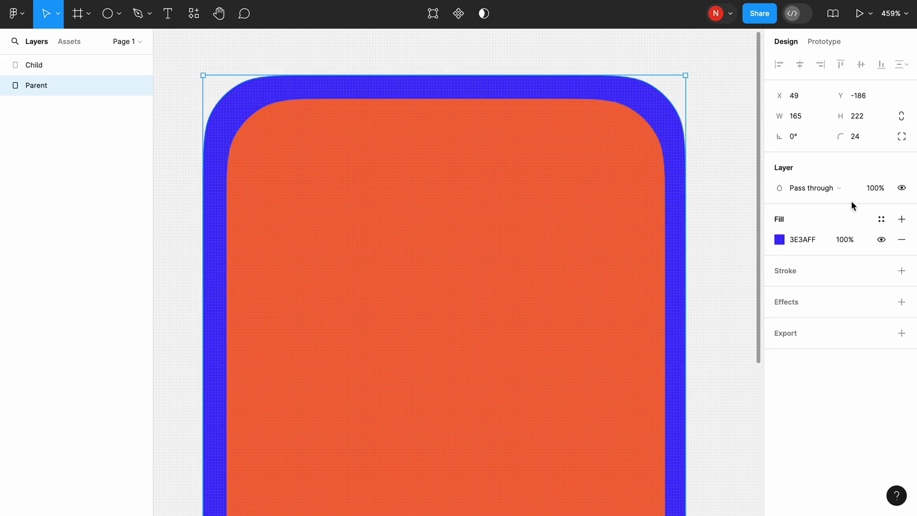
{"action": "left_click", "coordinate": [902, 270]}
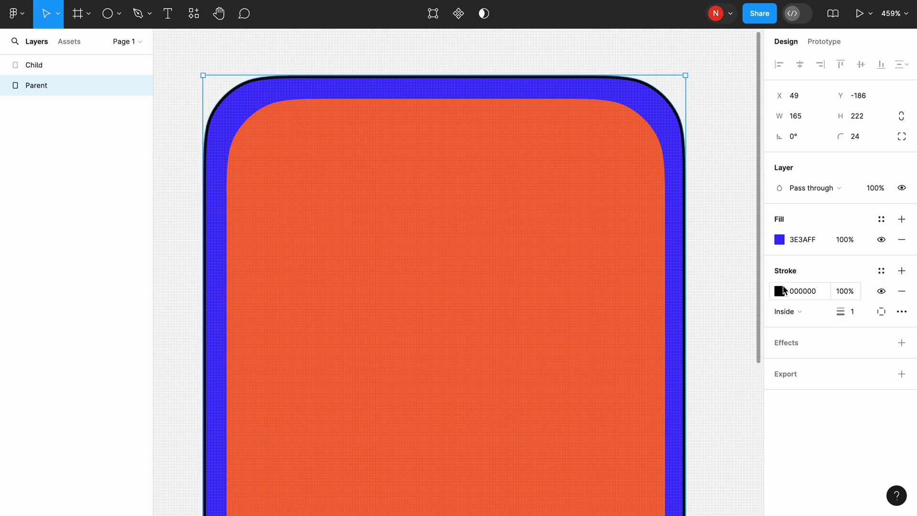
{"action": "left_click", "coordinate": [779, 292]}
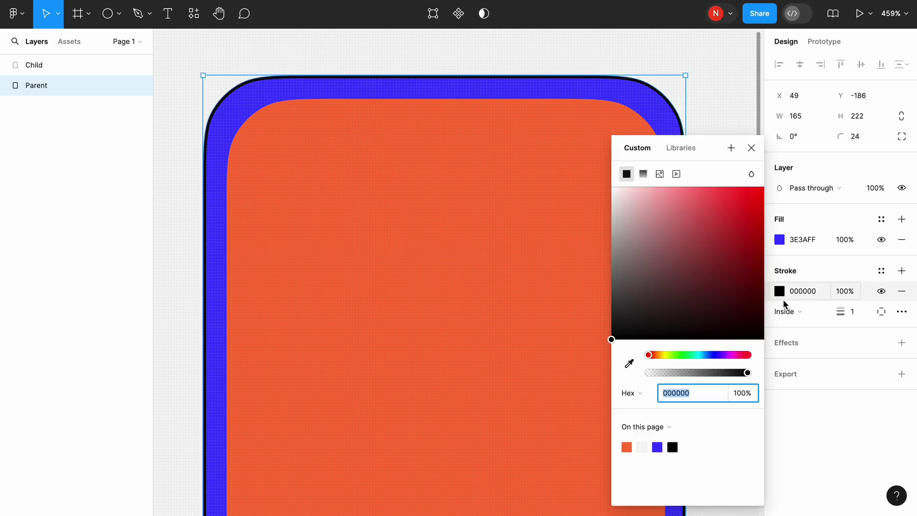
{"action": "left_click", "coordinate": [789, 313]}
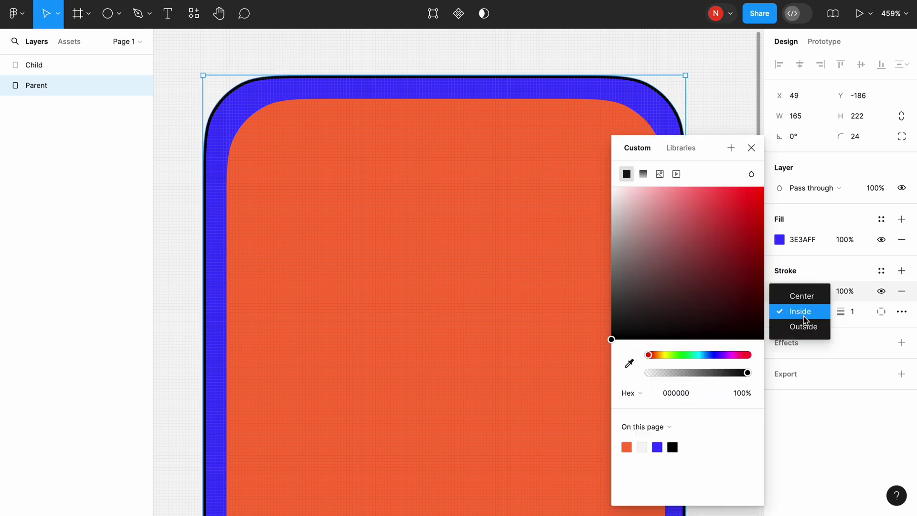
{"action": "left_click", "coordinate": [802, 312]}
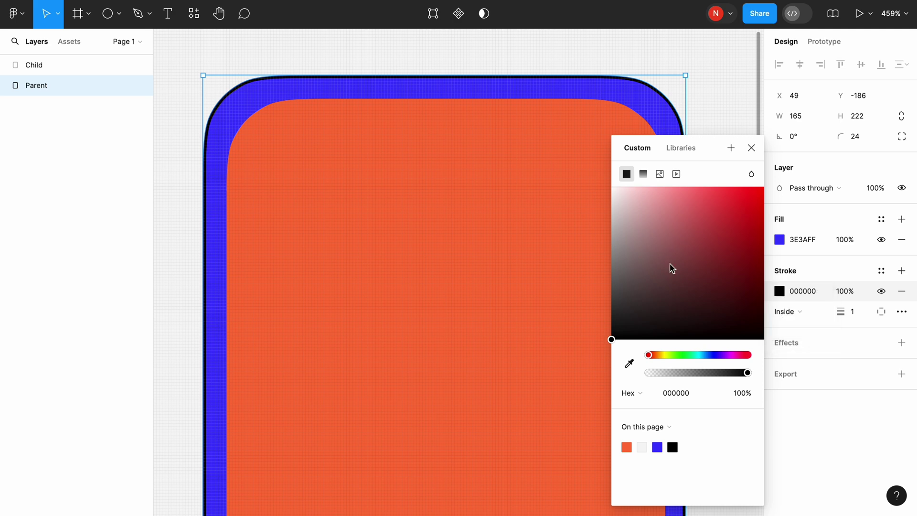
{"action": "left_click", "coordinate": [751, 148]}
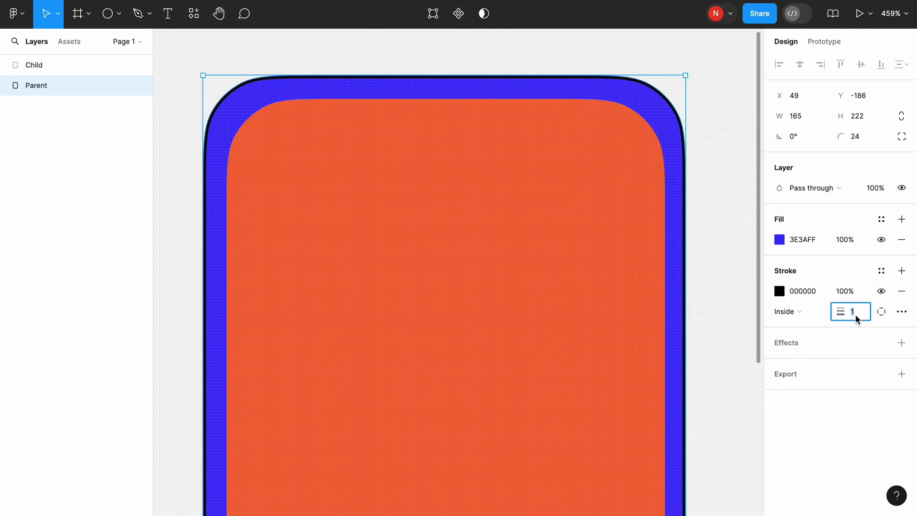
{"action": "left_click_drag", "start_coordinate": [840, 311], "coordinate": [850, 311]}
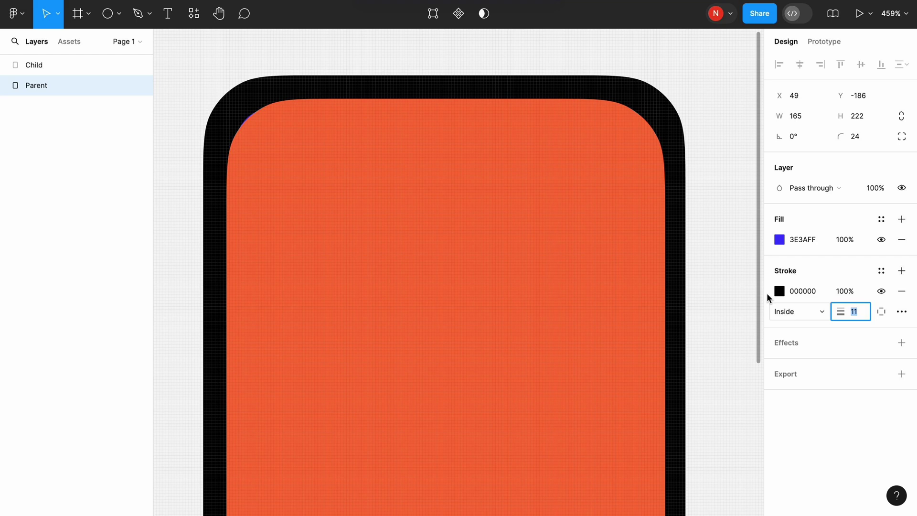
- Trim Child to 143×203 to even the gap, and drop its corner radius to 13
{"action": "left_click", "coordinate": [498, 263]}
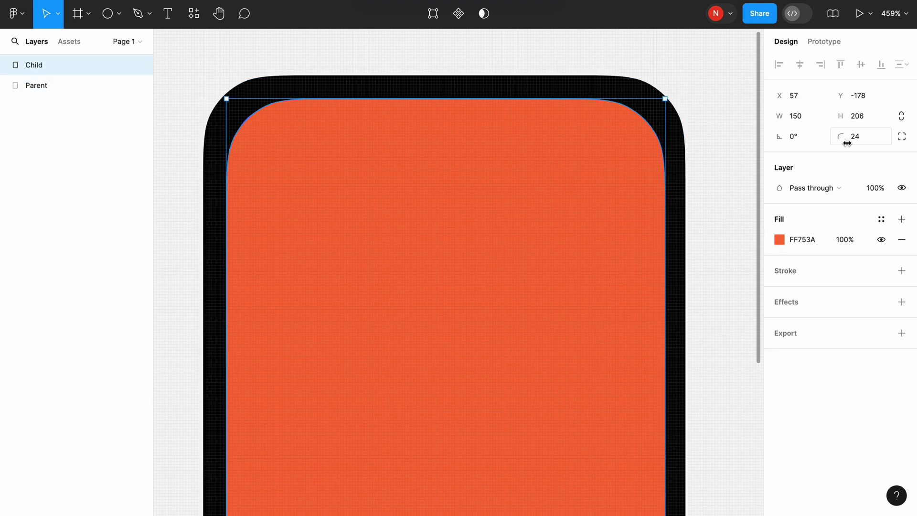
{"action": "mouse_move", "coordinate": [843, 138]}
{"action": "left_mouse_down"}
{"action": "mouse_move", "coordinate": [749, 150]}
{"action": "mouse_move", "coordinate": [884, 130]}
{"action": "mouse_move", "coordinate": [9, 127]}
{"action": "mouse_move", "coordinate": [909, 136]}
{"action": "mouse_move", "coordinate": [836, 153]}
{"action": "left_mouse_up"}
{"action": "left_click_drag", "start_coordinate": [540, 221], "coordinate": [549, 223]}
{"action": "left_click_drag", "start_coordinate": [676, 221], "coordinate": [654, 224]}
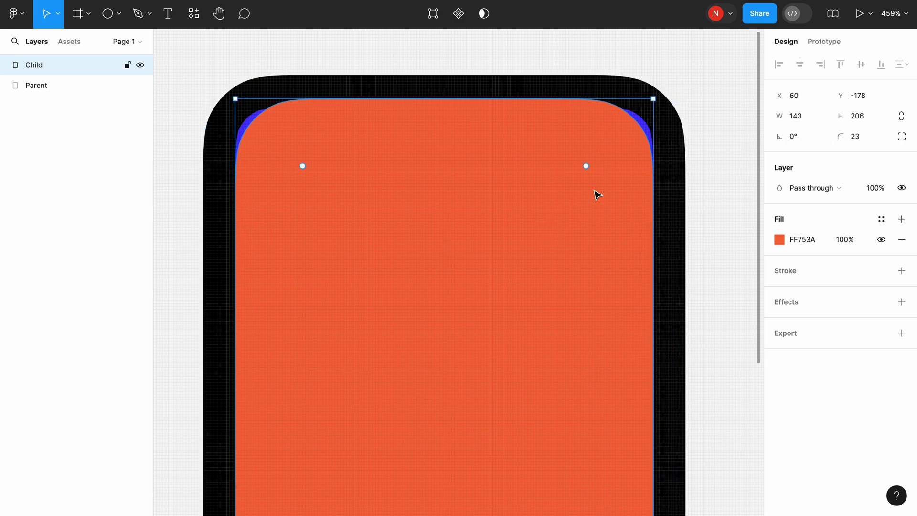
{"action": "left_click_drag", "start_coordinate": [427, 95], "coordinate": [427, 102]}
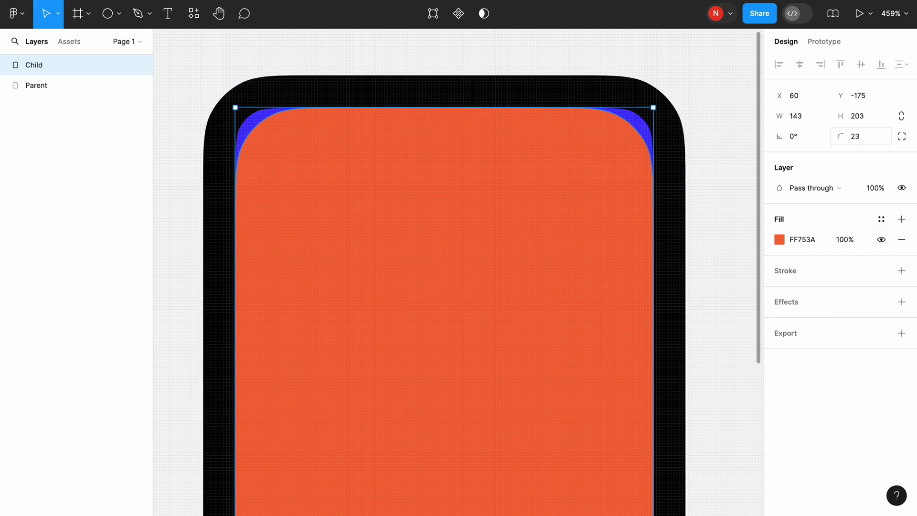
{"action": "left_click_drag", "start_coordinate": [835, 139], "coordinate": [712, 147]}
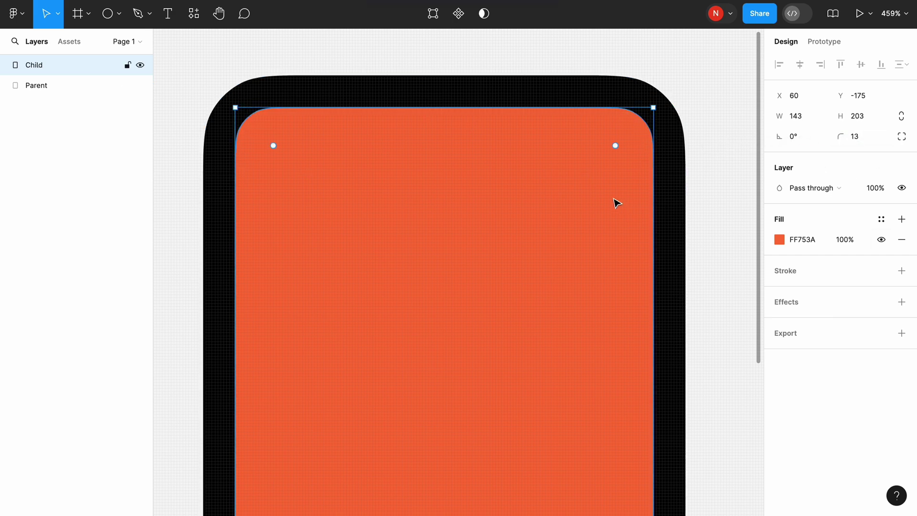
- Hide Parent's stroke, then select Child and Parent in turn to compare their sizes
{"action": "scroll", "coordinate": [712, 198], "scroll_direction": "down", "scroll_amount": 5}
{"action": "left_click", "coordinate": [707, 198]}
{"action": "scroll", "coordinate": [707, 198], "scroll_direction": "right", "scroll_amount": 3}
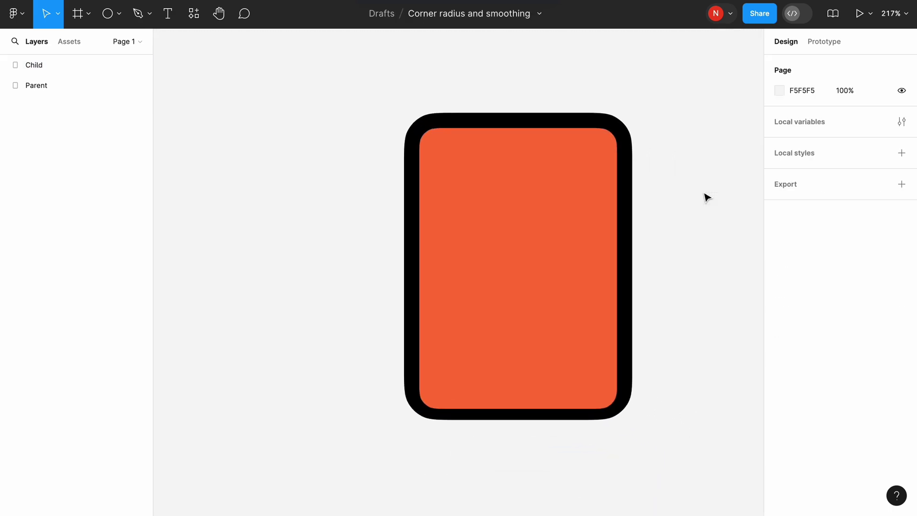
{"action": "left_click", "coordinate": [533, 103]}
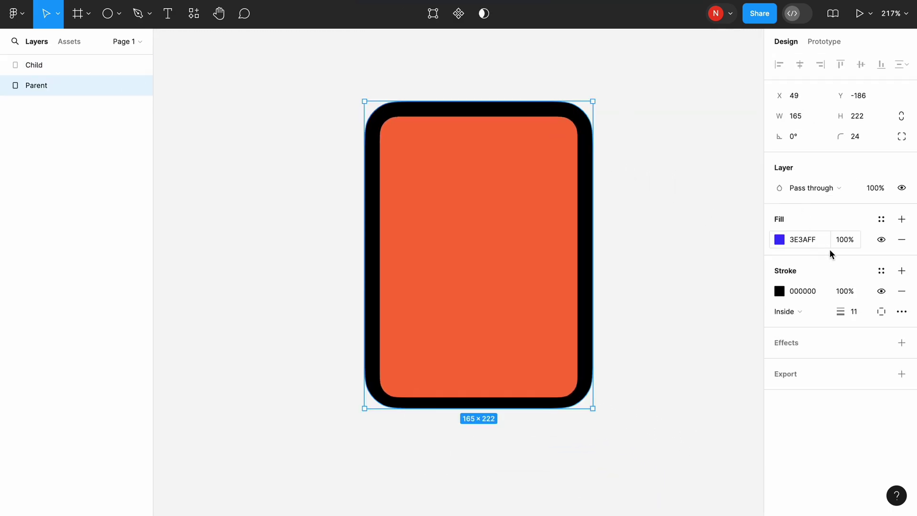
{"action": "left_click", "coordinate": [883, 292]}
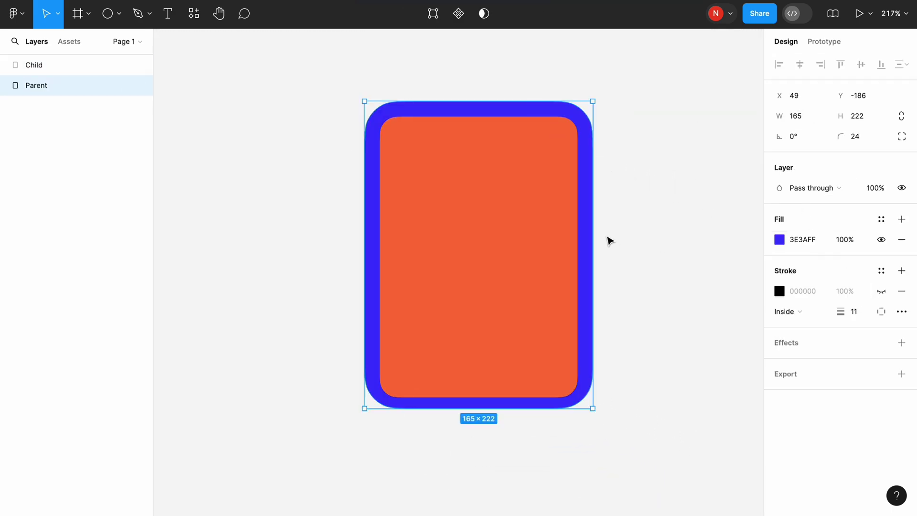
{"action": "left_click", "coordinate": [645, 231]}
{"action": "left_click", "coordinate": [489, 199]}
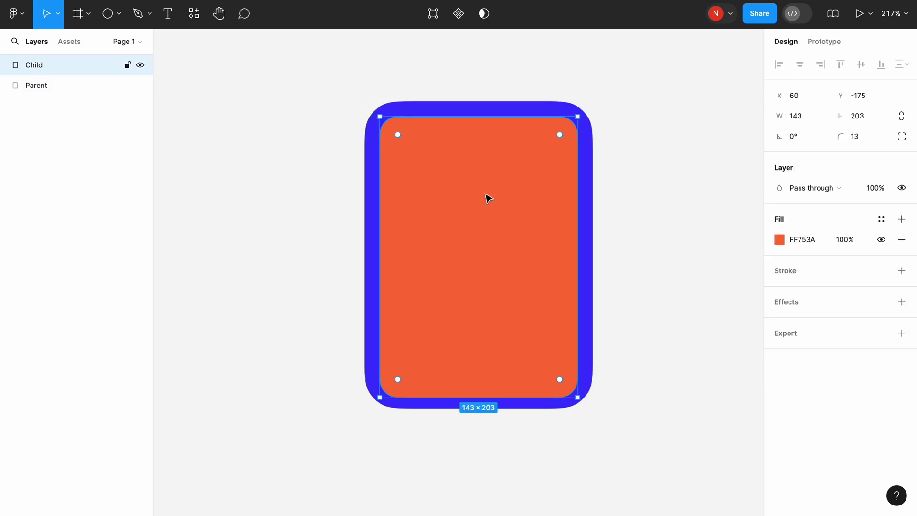
{"action": "left_click", "coordinate": [466, 107]}
{"action": "left_click", "coordinate": [446, 85]}
{"action": "scroll", "coordinate": [444, 86], "scroll_direction": "up", "scroll_amount": 5}
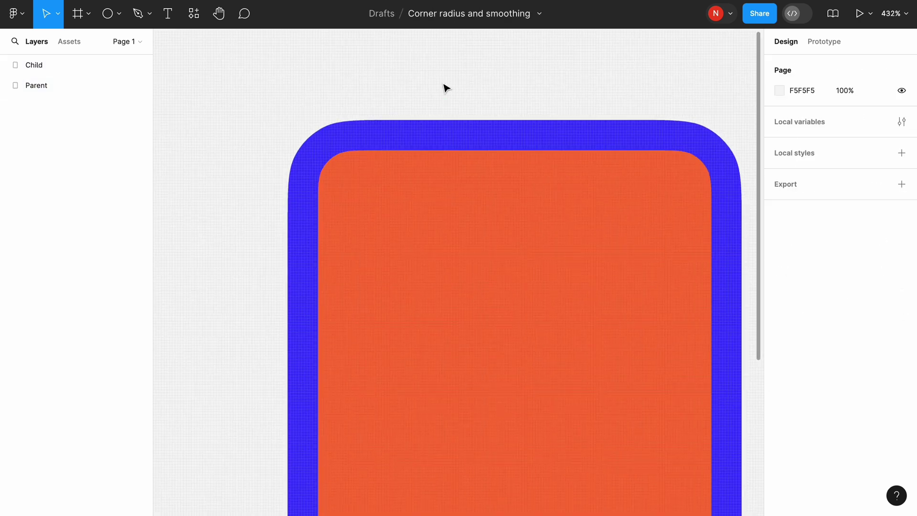
{"action": "scroll", "coordinate": [310, 83], "scroll_direction": "down", "scroll_amount": 2}
{"action": "scroll", "coordinate": [311, 84], "scroll_direction": "right", "scroll_amount": 2}
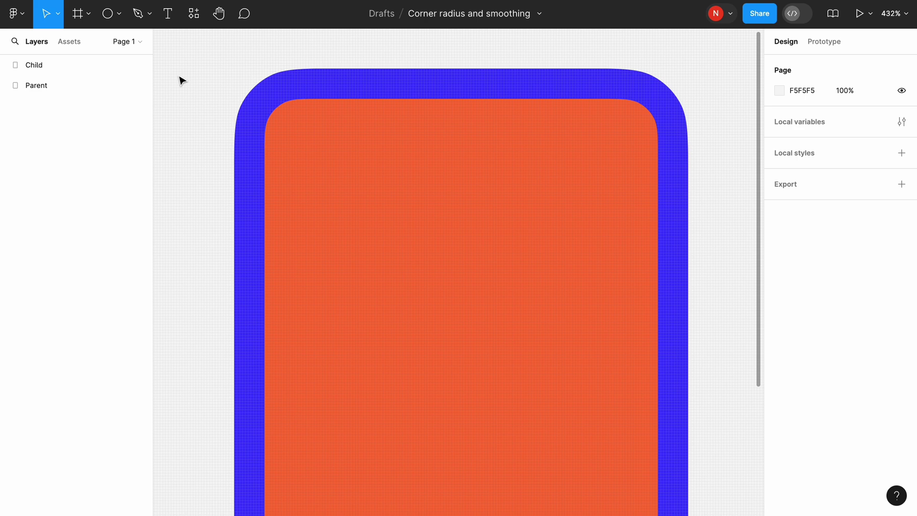
{"action": "left_click", "coordinate": [108, 19]}
{"action": "mouse_move", "coordinate": [194, 66]}
{"action": "left_mouse_down"}
{"action": "mouse_move", "coordinate": [223, 99]}
{"action": "mouse_move", "coordinate": [322, 92]}
{"action": "mouse_move", "coordinate": [289, 89]}
{"action": "mouse_move", "coordinate": [259, 107]}
{"action": "mouse_move", "coordinate": [252, 173]}
{"action": "left_mouse_up"}
{"action": "key", "text": "ctrl+d"}
{"action": "key", "text": "ctrl+d"}
{"action": "left_click", "coordinate": [200, 200]}
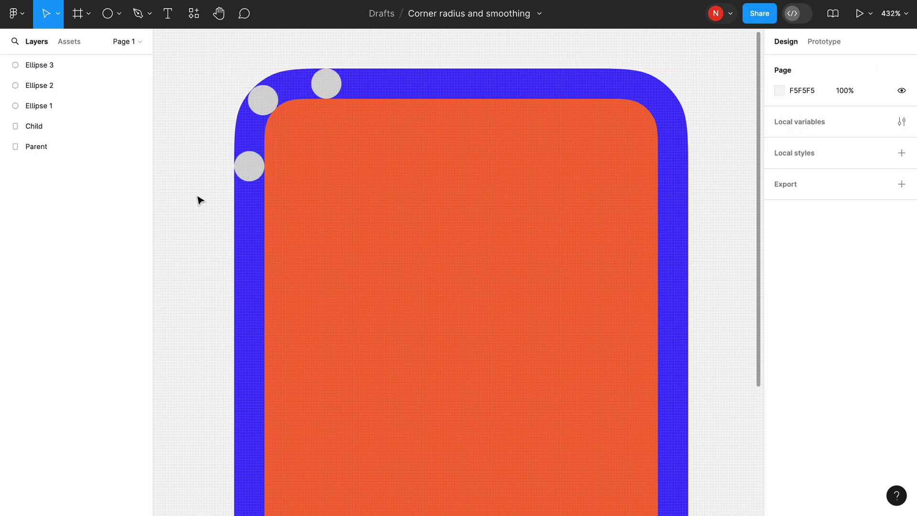
{"action": "left_click", "coordinate": [288, 77]}
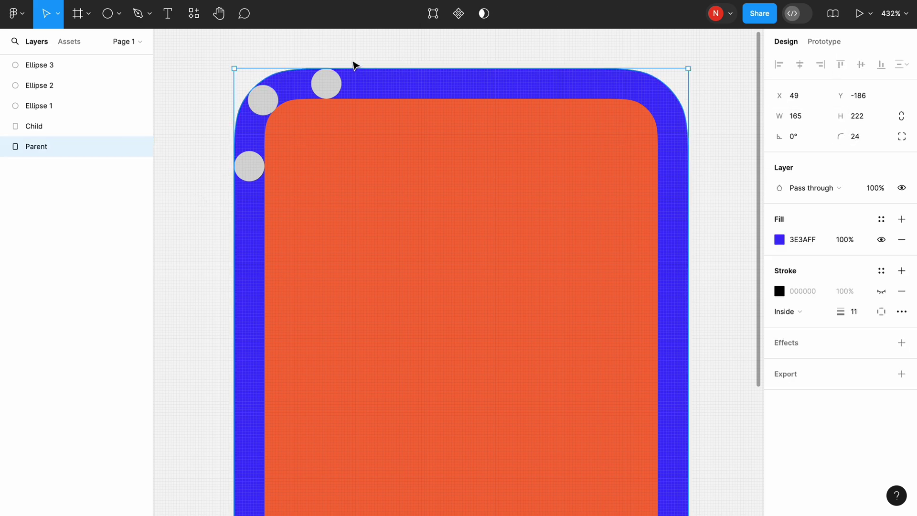
{"action": "left_click", "coordinate": [327, 84]}
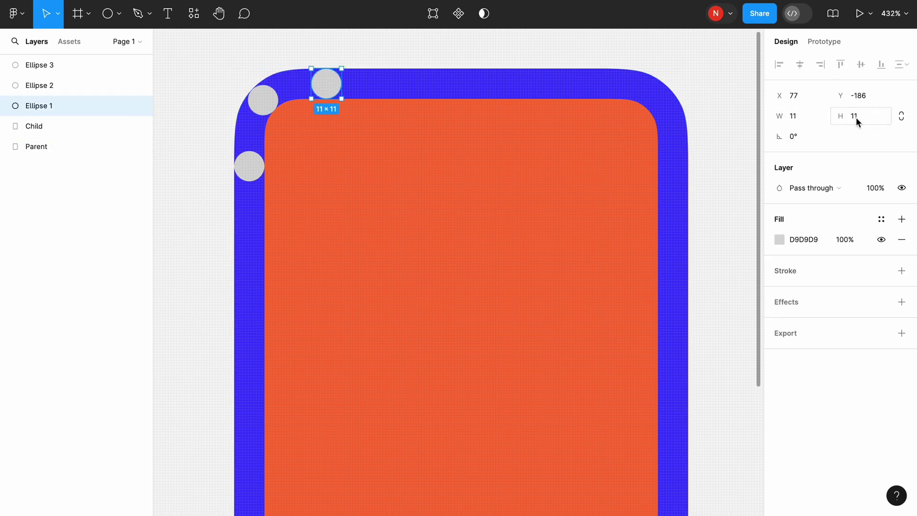
{"action": "left_click", "coordinate": [328, 155]}
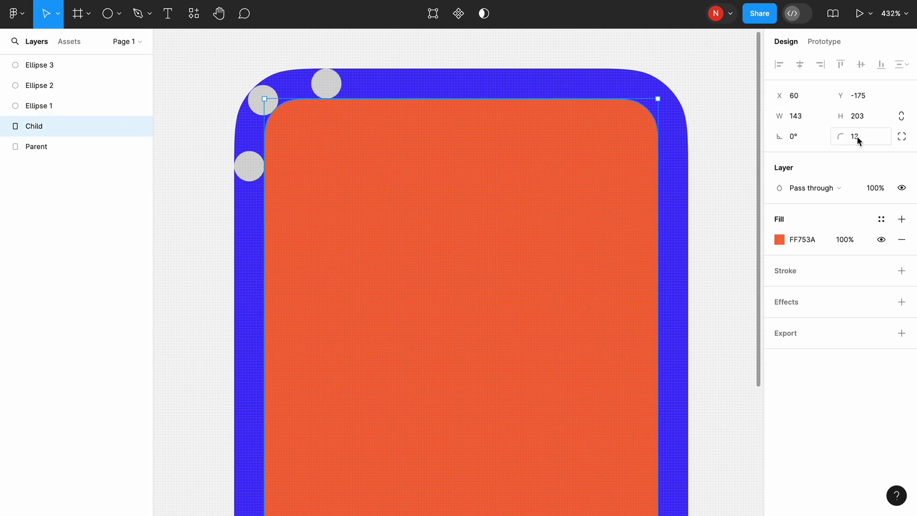
{"action": "left_click", "coordinate": [459, 59]}
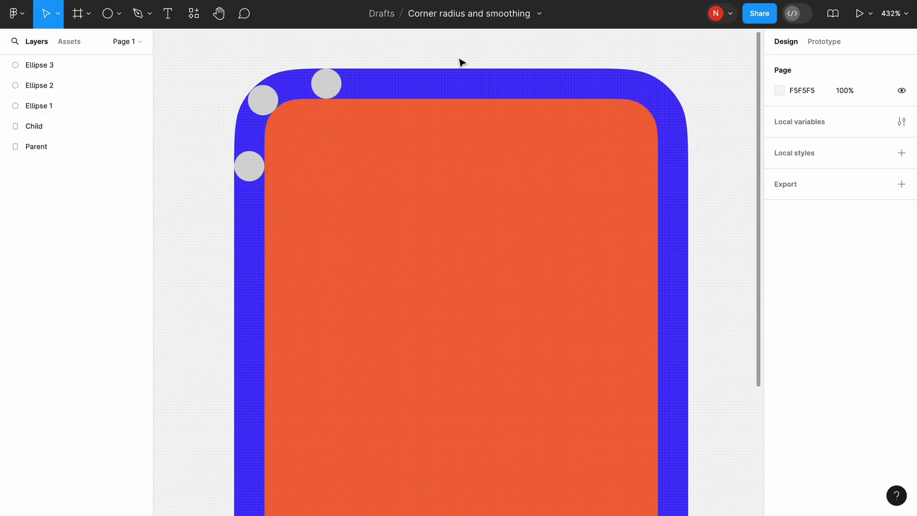
{"action": "left_click", "coordinate": [325, 85]}
{"action": "key", "text": "Delete"}
{"action": "left_click", "coordinate": [262, 99]}
{"action": "key", "text": "Delete"}
{"action": "left_click", "coordinate": [249, 166]}
{"action": "key", "text": "Delete"}
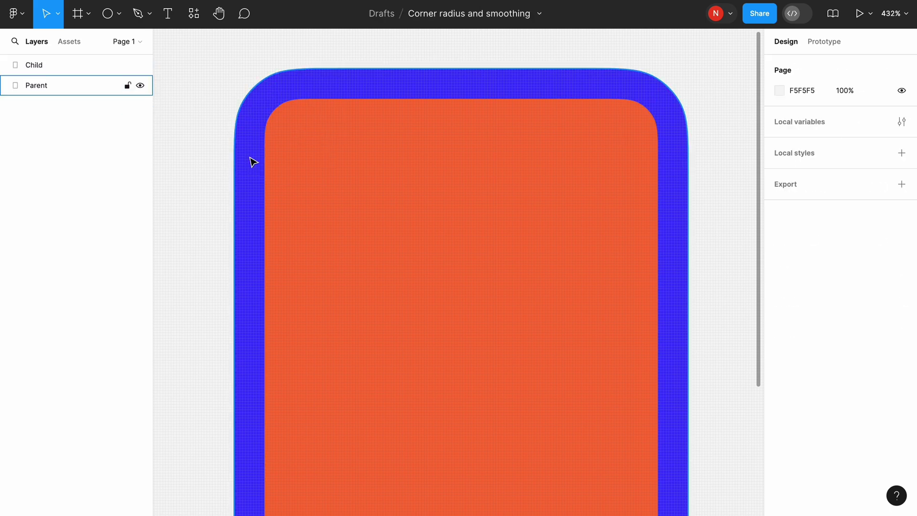